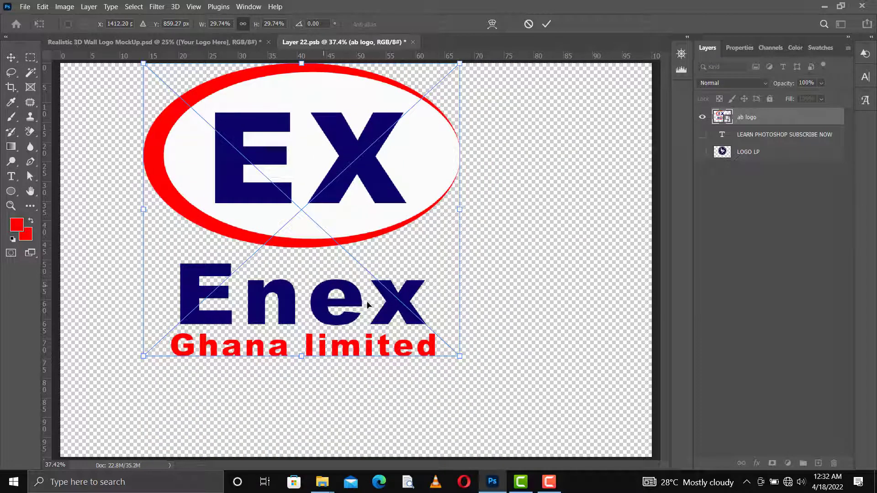
Move the Enex logo to about the centre of the Layer 22.psb canvas, then shift it slightly left.
left_click_drag(333, 296, 397, 335)
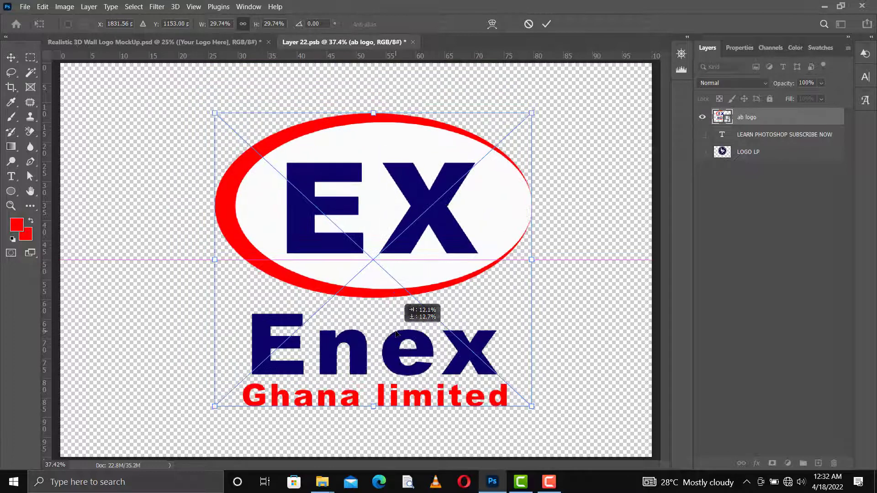
key("Return")
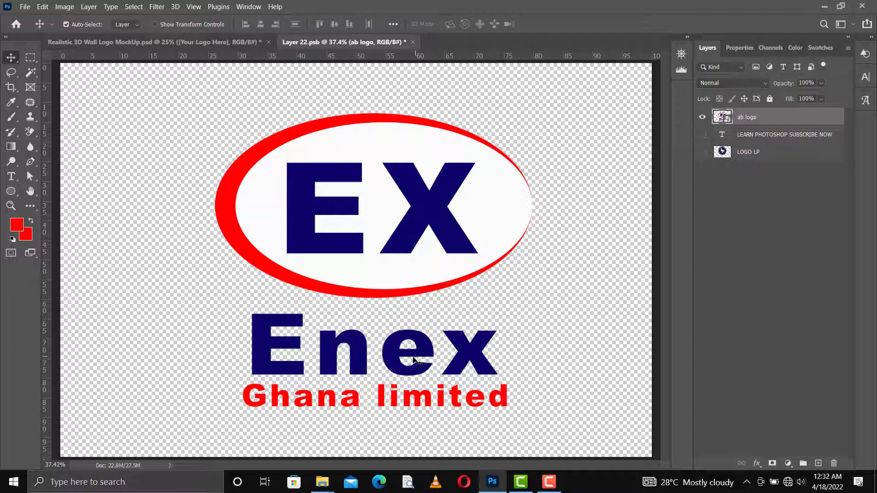
left_click_drag(400, 372, 393, 371)
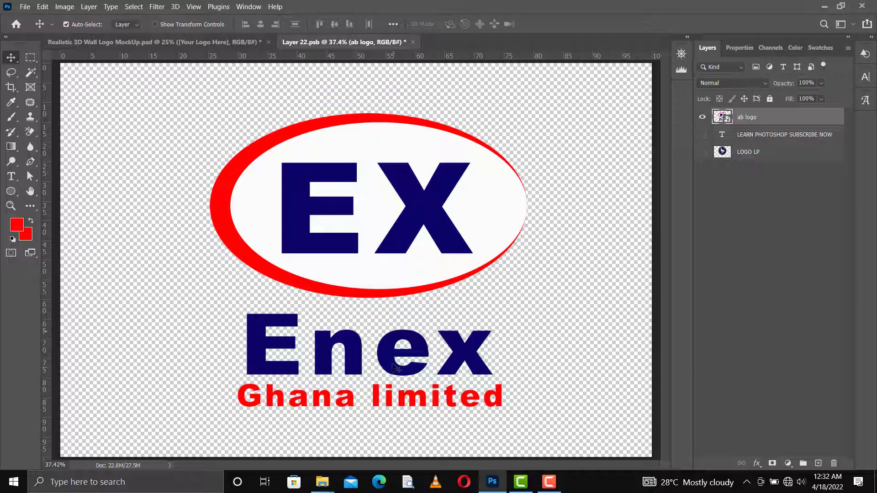
Save the smart object contents and check the logo in the Realistic 3D Wall Logo MockUp document.
key("ctrl")
key("ctrl+s")
left_click(214, 42)
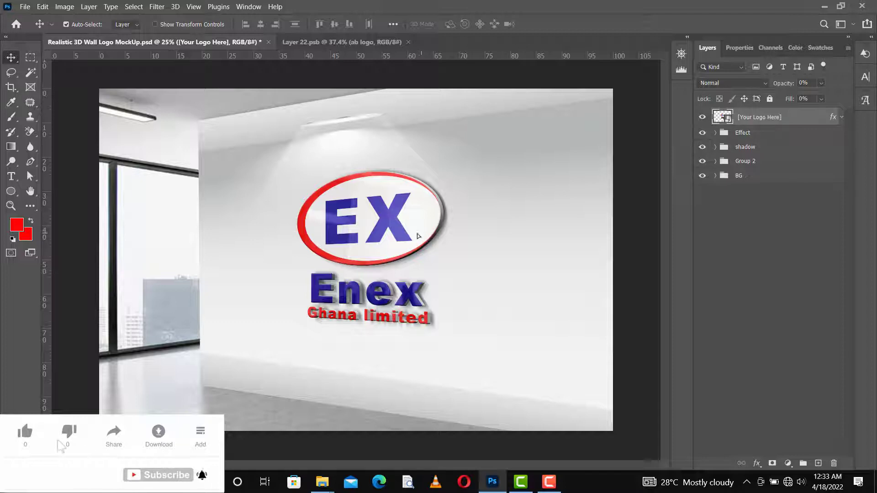
left_click_drag(421, 237, 384, 249)
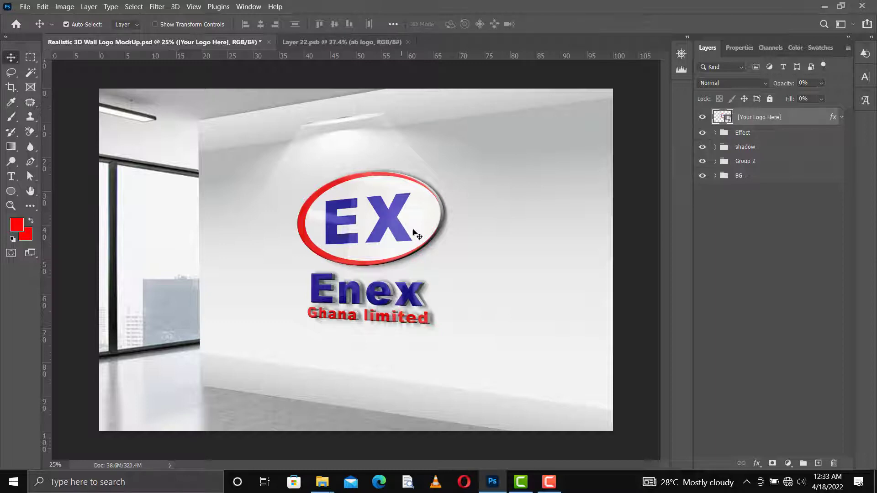
Nudge the logo further left in Layer 22.psb and save it to update the wall mockup.
left_click(326, 46)
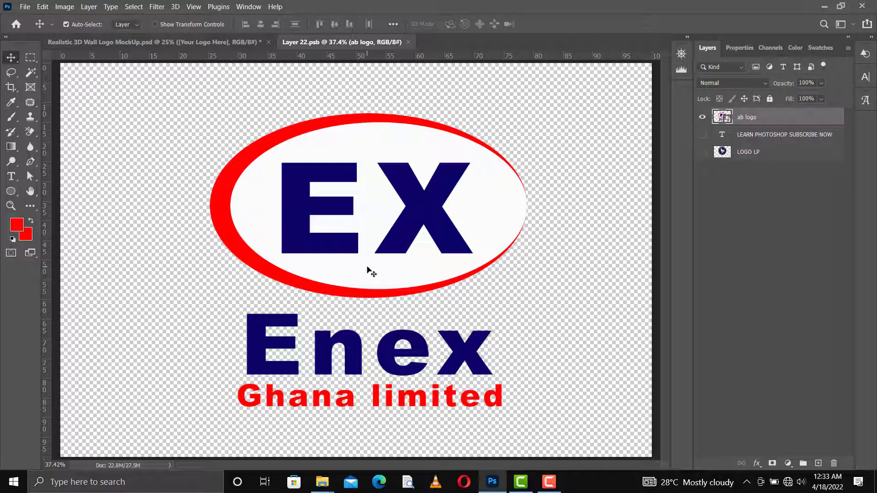
key("shift+Left")
key("shift+Left")
key("shift+Left")
key("shift+Left")
key("shift+Left")
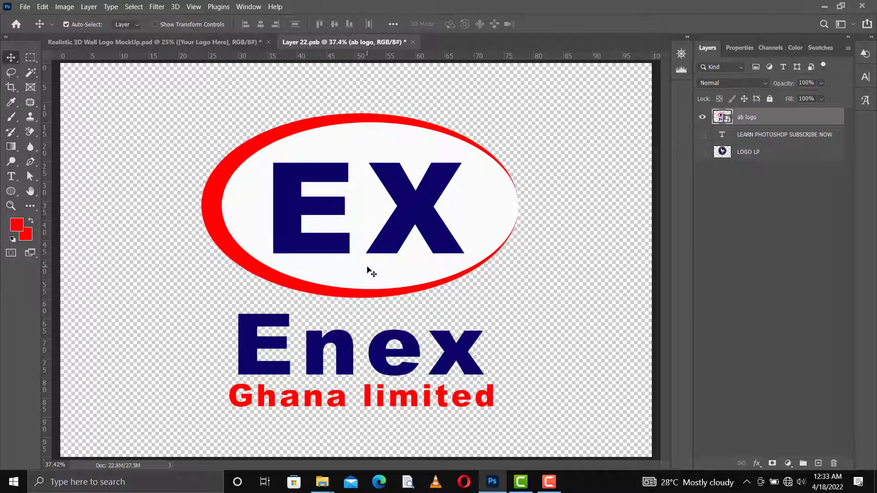
key("shift+Left")
key("shift+Left")
key("shift+Left")
key("shift+Left")
key("shift+Left")
key("shift+Left")
key("shift+Left")
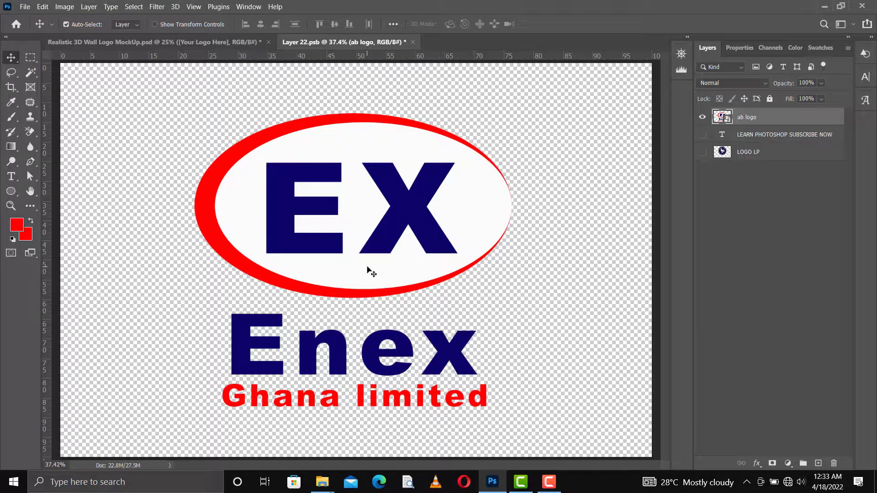
key("shift+Left")
key("shift+Left")
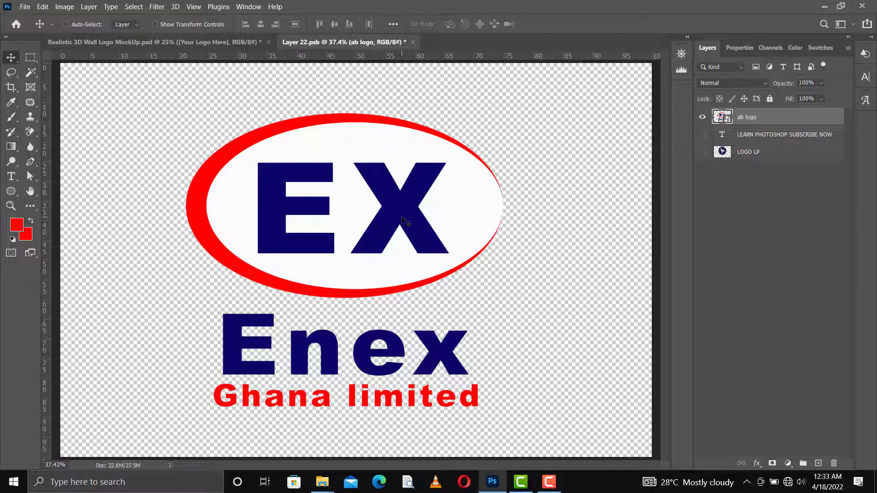
key("ctrl+s")
left_click(209, 43)
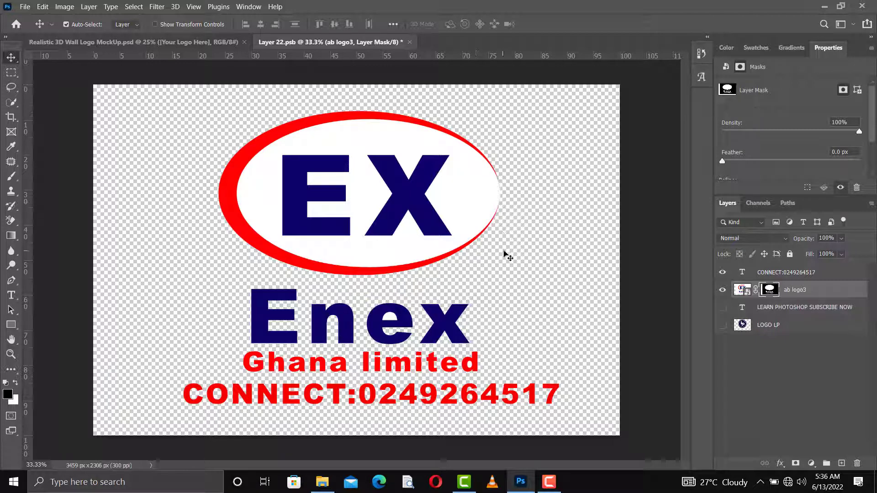
Move the red contact text line slightly down, away from the "Ghana limited" text.
left_click_drag(439, 406, 434, 405)
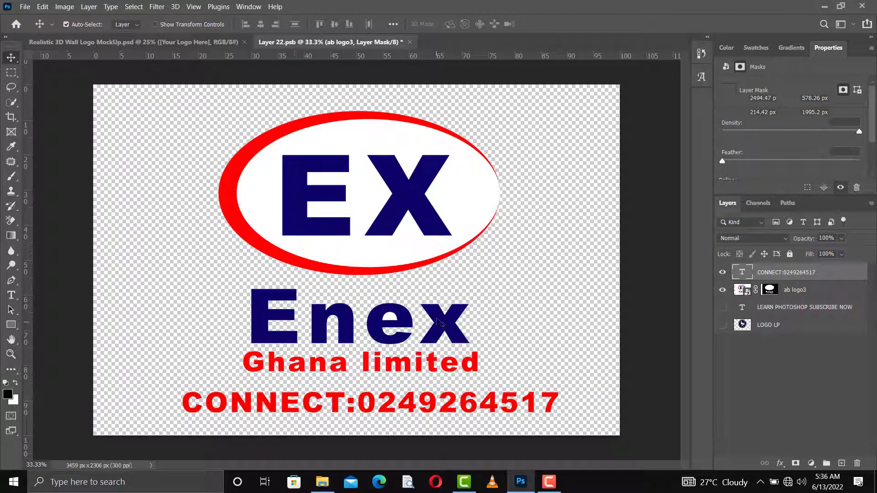
Select the white area inside the oval with the Magic Wand, hide it with black on the ab logo3 layer mask, and deselect.
left_click(478, 208)
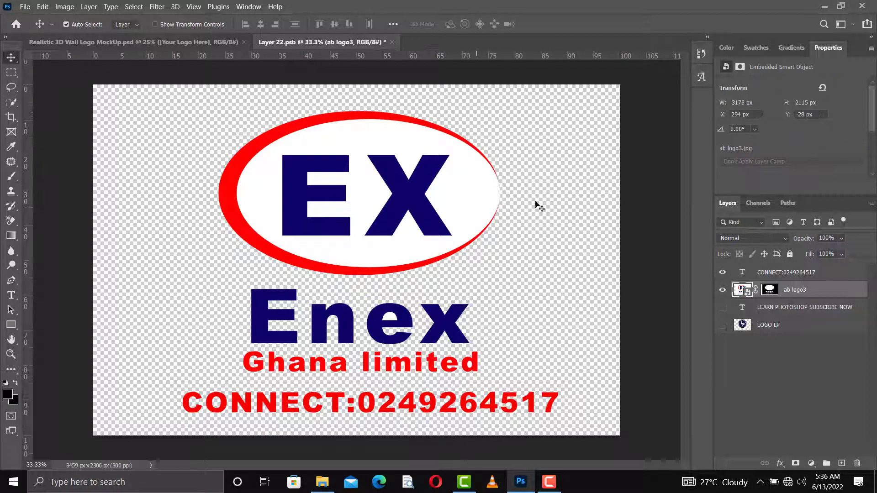
left_click(769, 290)
left_click(11, 102)
right_click(11, 102)
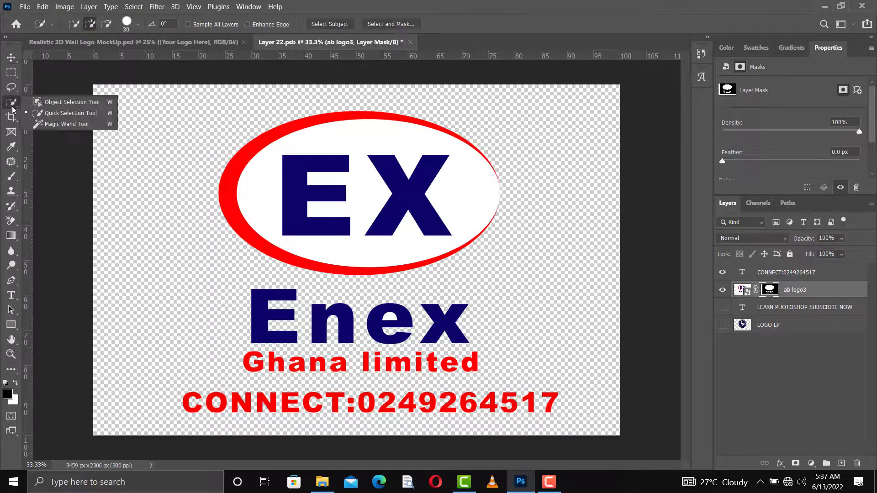
left_click(60, 124)
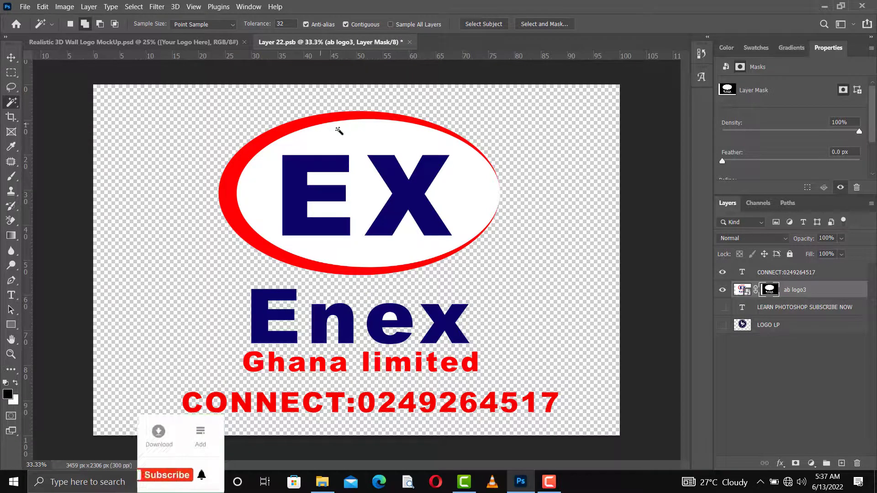
left_click(338, 131)
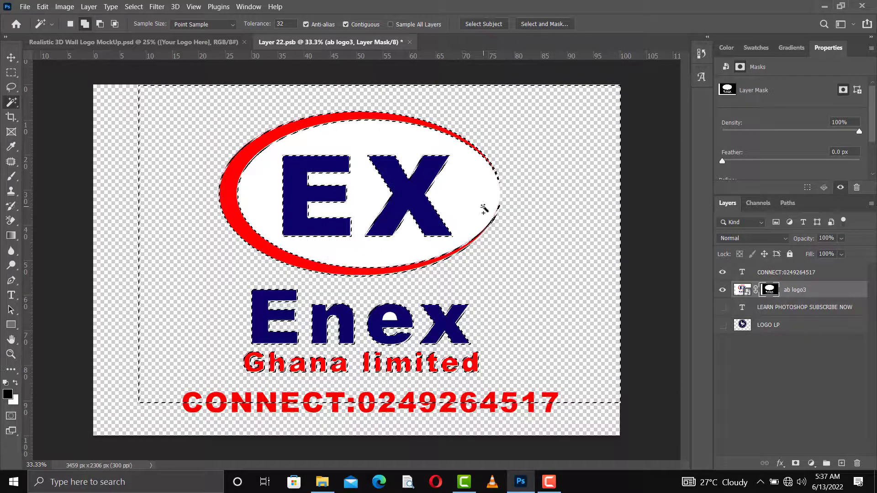
key("ctrl+BackSpace")
key("alt+BackSpace")
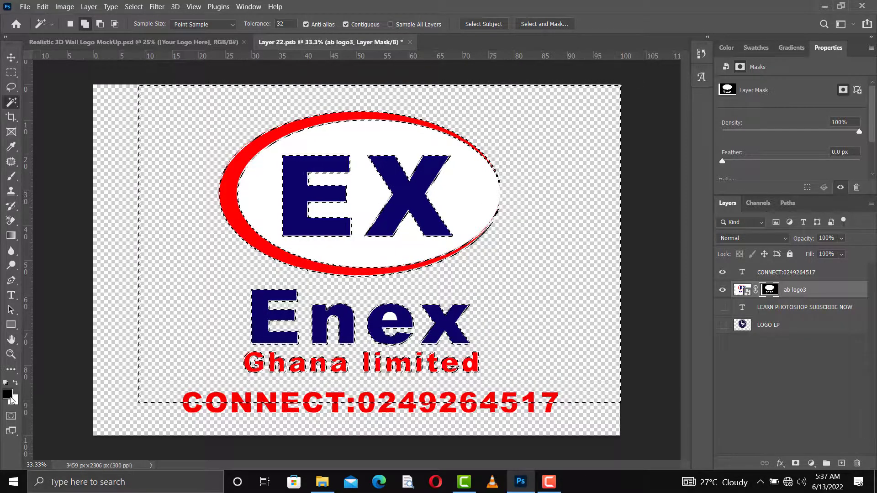
key("x")
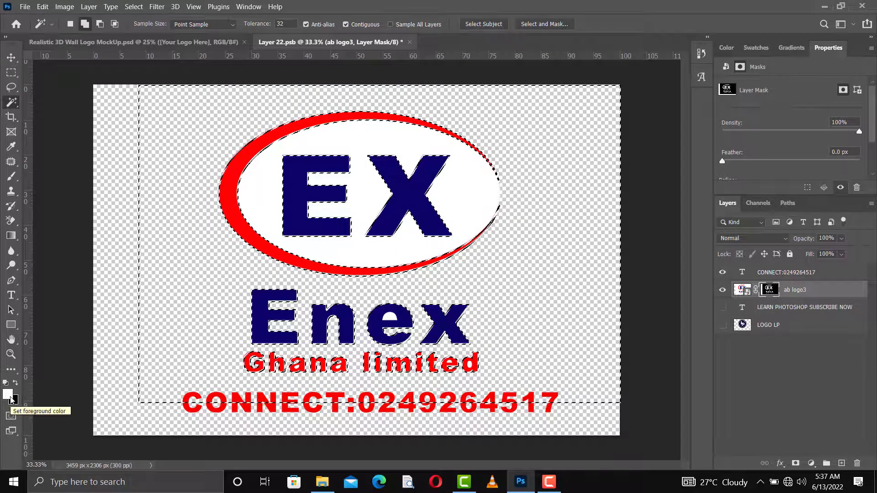
key("ctrl+BackSpace")
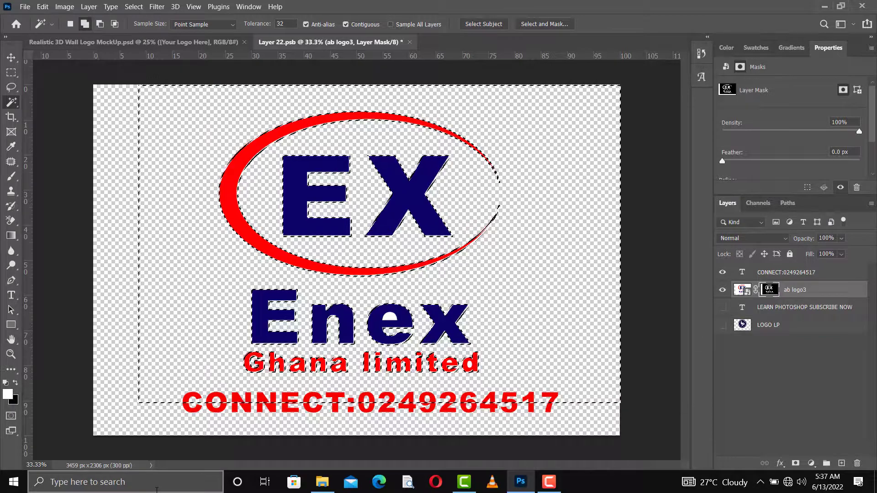
key("ctrl+d")
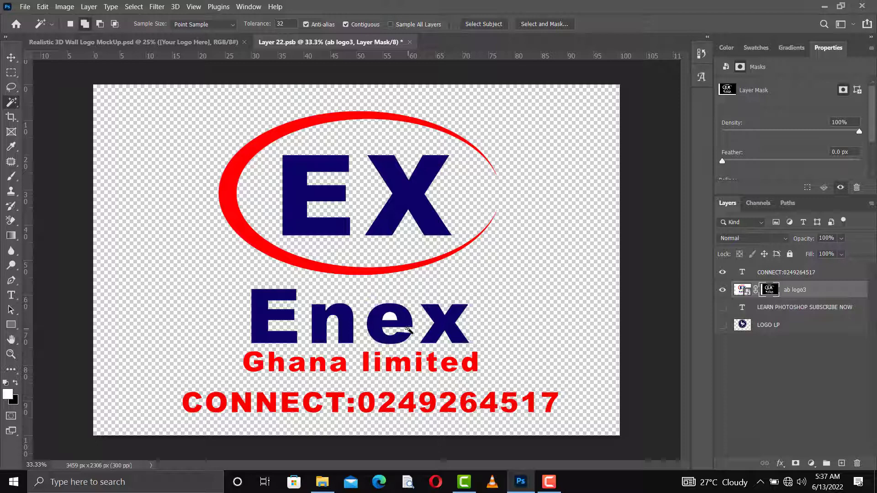
Select the white inside the letter "e" of "Enex" with the Magic Wand and hide it on the layer mask.
key("ctrl+plus")
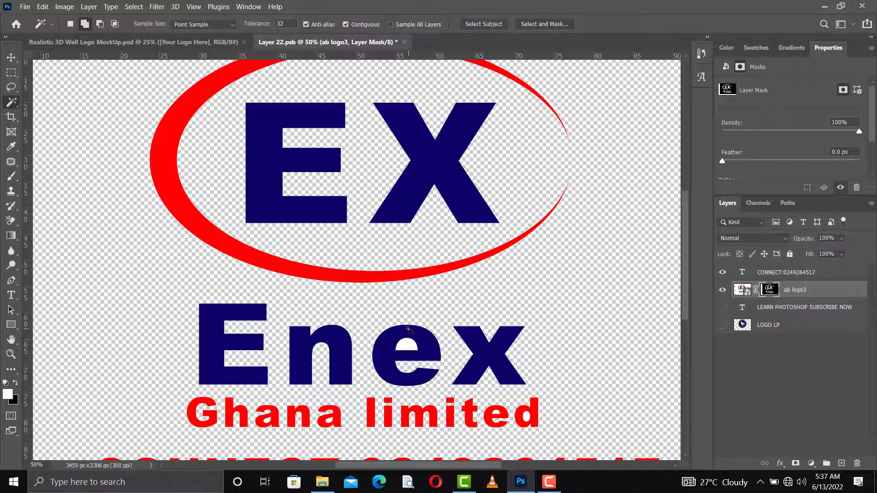
key("ctrl+plus")
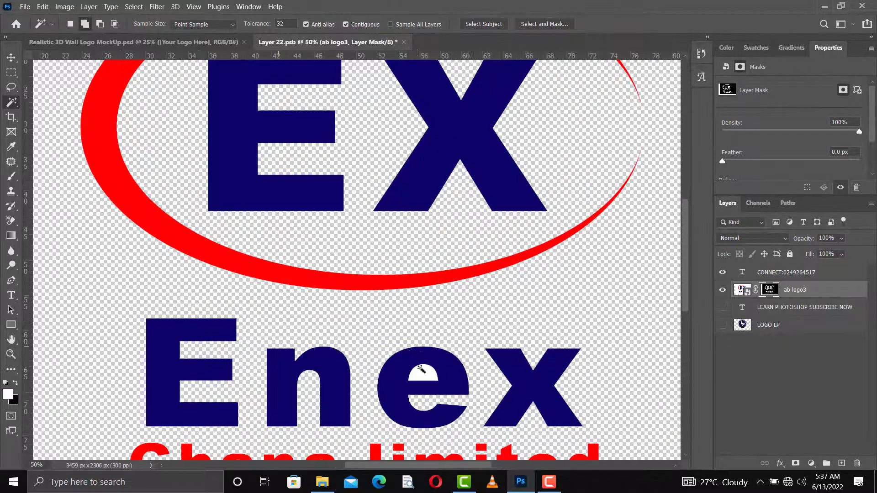
left_click(425, 376)
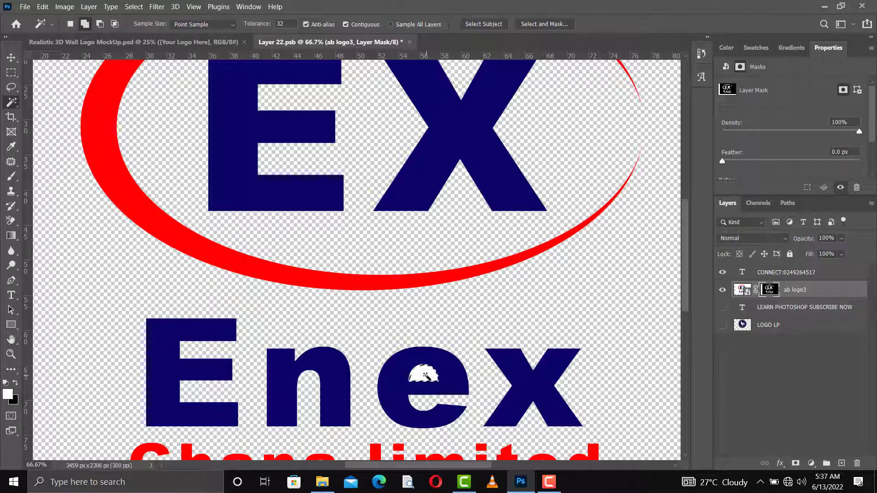
key("Delete")
Remove the white inside the last two "a"s, the "e" and the "d" of "Ghana limited" on the layer mask.
scroll(372, 338, "down", 5)
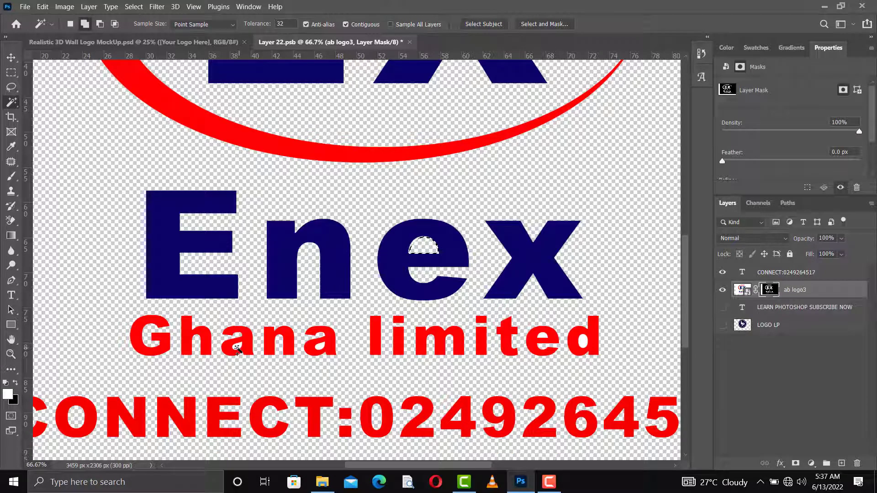
left_click(237, 346)
left_click(320, 348)
left_click(585, 347)
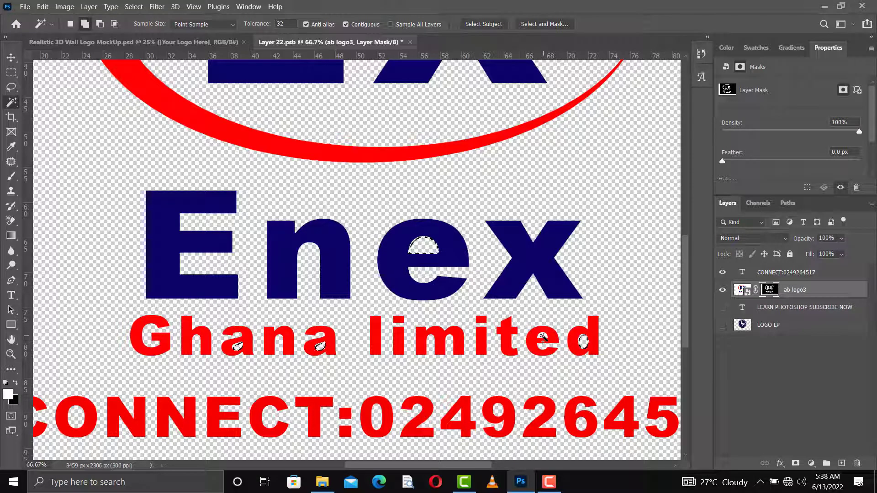
left_click(542, 337)
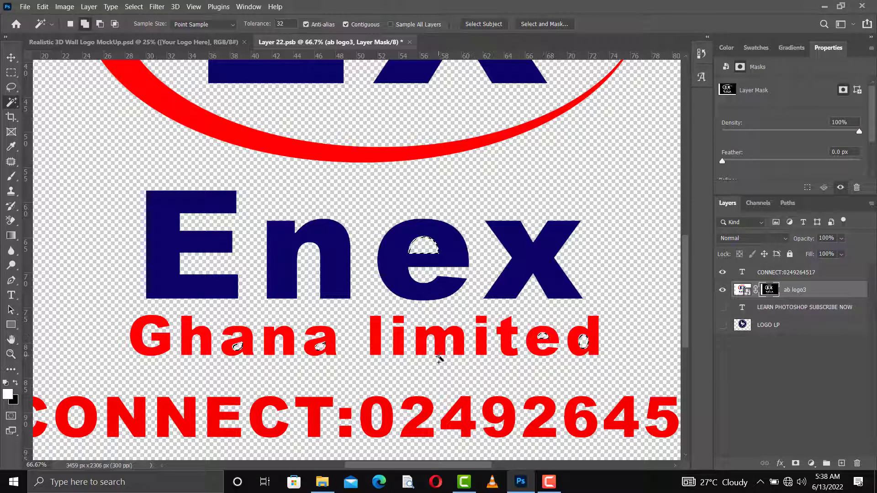
key("ctrl+0")
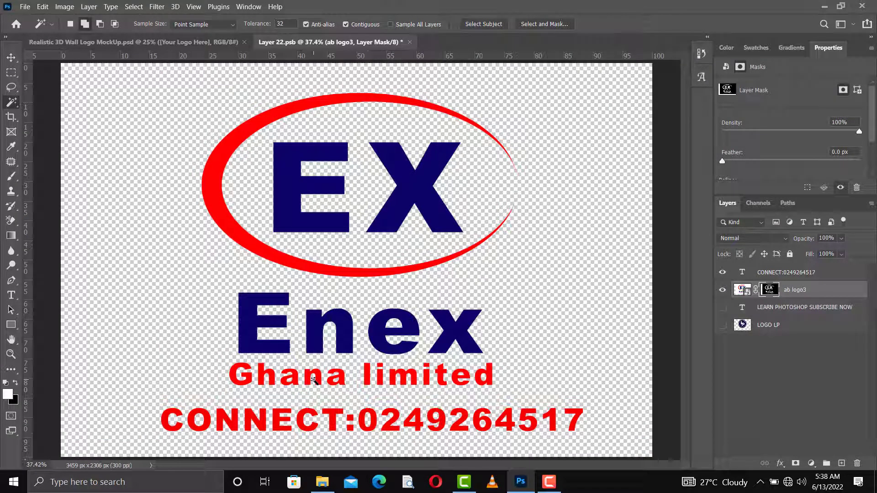
Save Layer 22.psb and return to the wall mockup with the Move tool active.
key("ctrl+s")
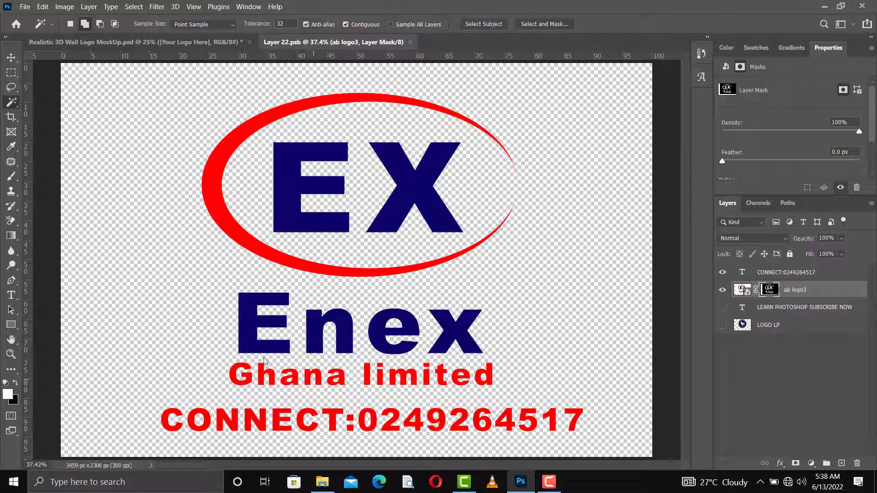
left_click(161, 44)
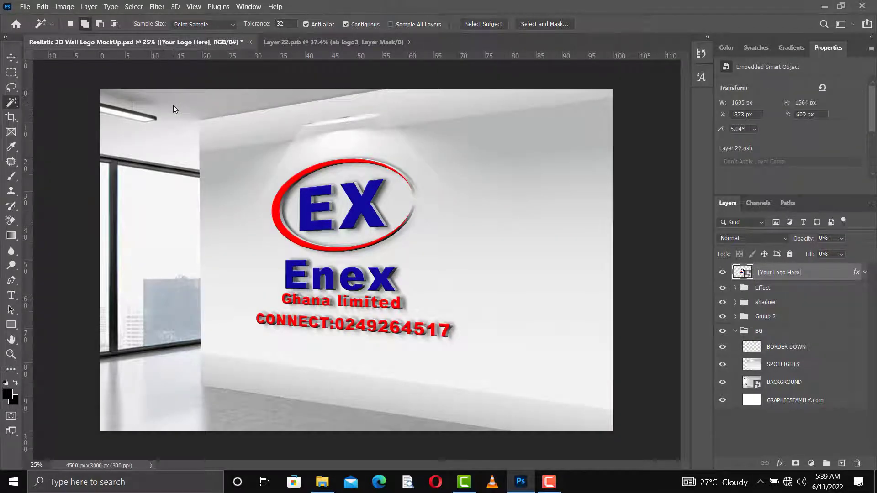
key("v")
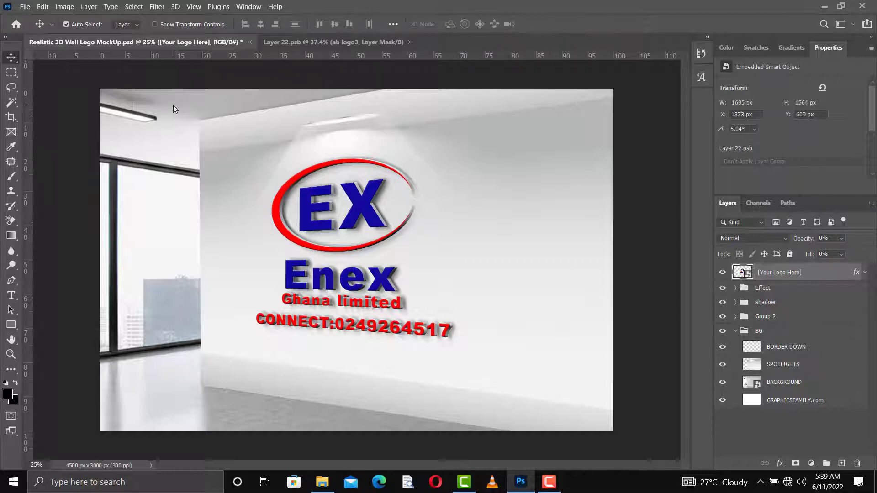